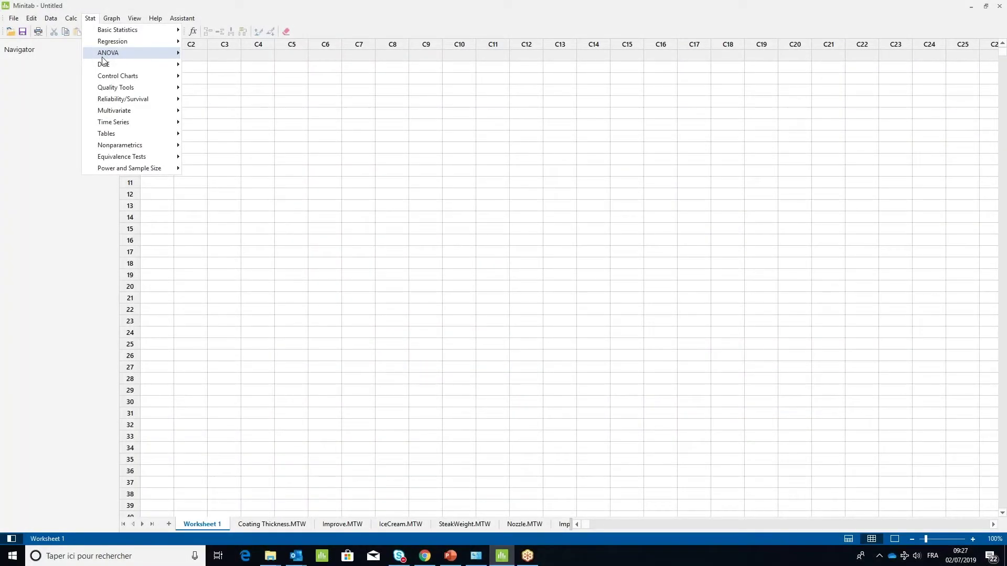
# Bring up the Create Factorial Design command under Stat > DOE > Factorial
pyautogui.moveTo(104, 64)
pyautogui.moveTo(213, 77)
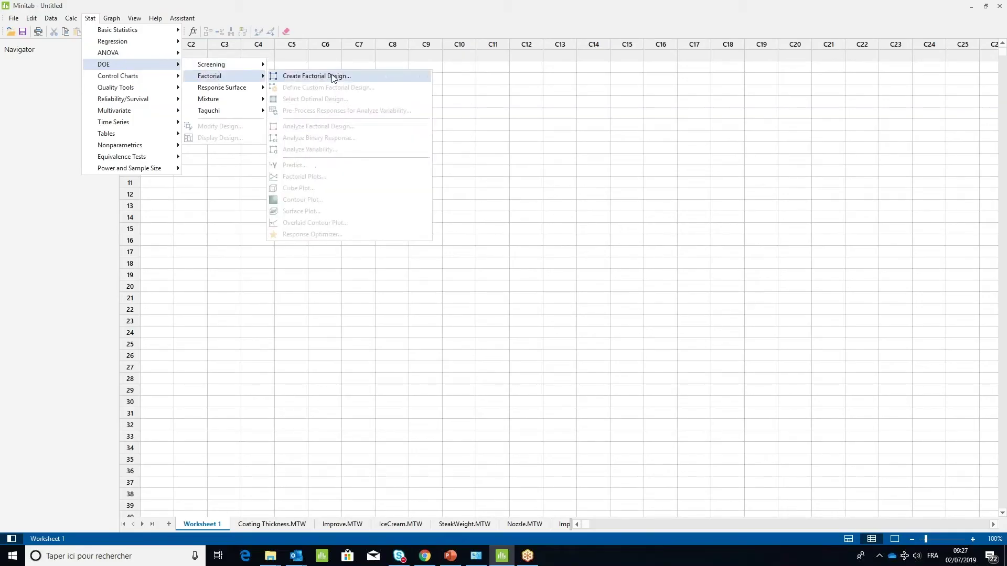
# Start a new 2-level factorial design with 2 factors
pyautogui.click(369, 77)
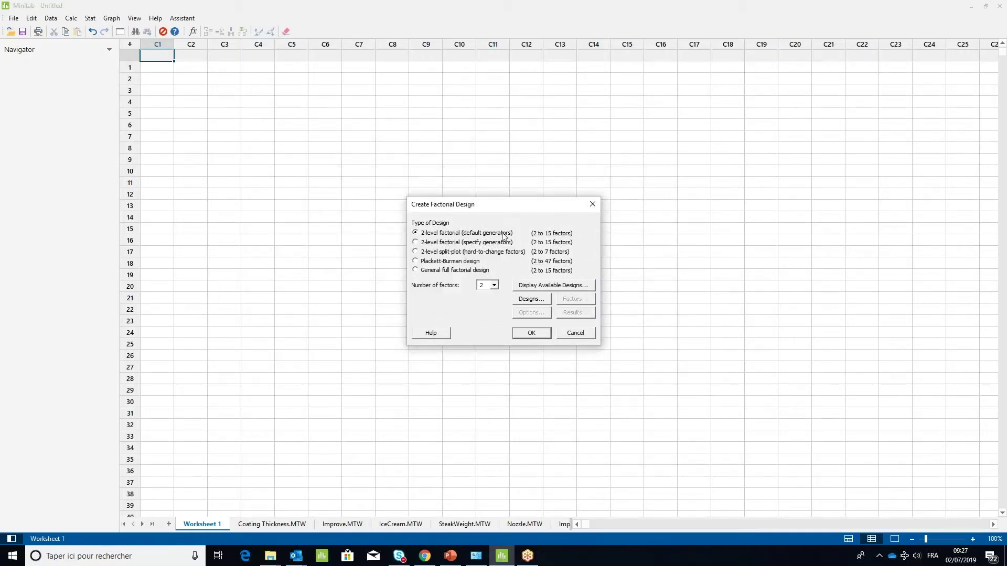
pyautogui.click(493, 285)
pyautogui.click(498, 288)
pyautogui.moveTo(524, 208); pyautogui.dragTo(503, 116)
# Choose a full factorial design with 2 replicates of the corner points
pyautogui.click(511, 206)
pyautogui.click(519, 202)
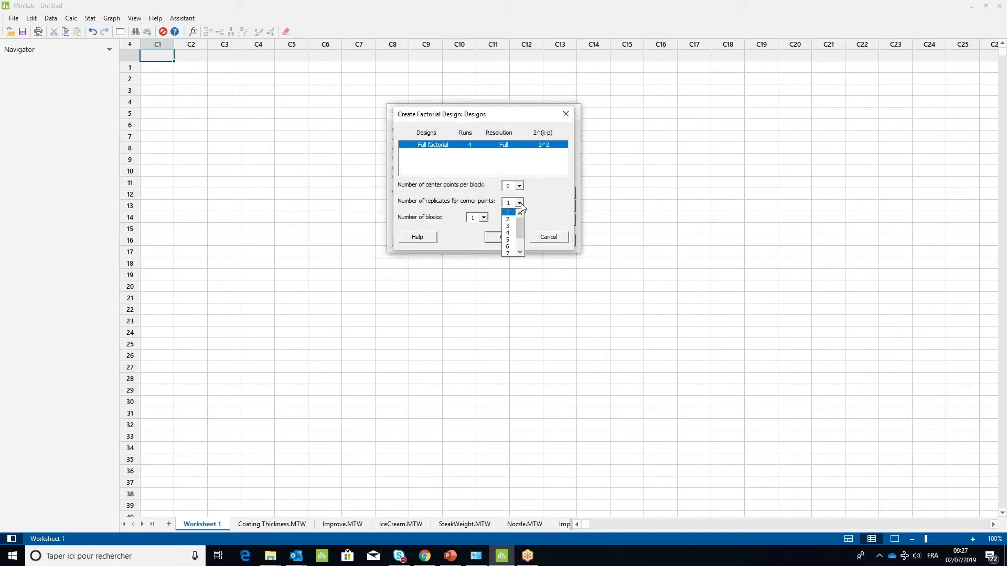
pyautogui.click(512, 217)
pyautogui.moveTo(486, 120); pyautogui.dragTo(498, 221)
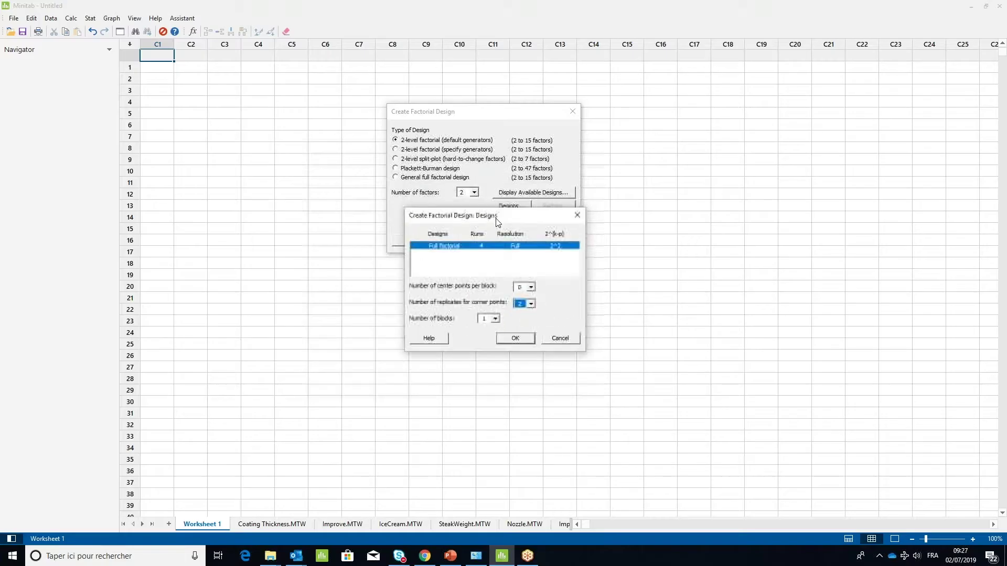
pyautogui.click(524, 340)
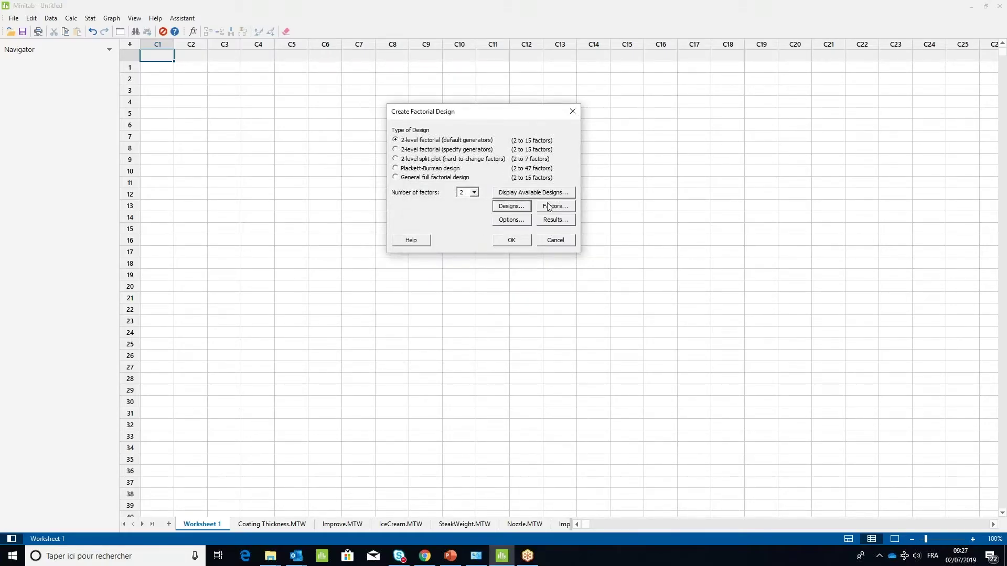
pyautogui.click(549, 206)
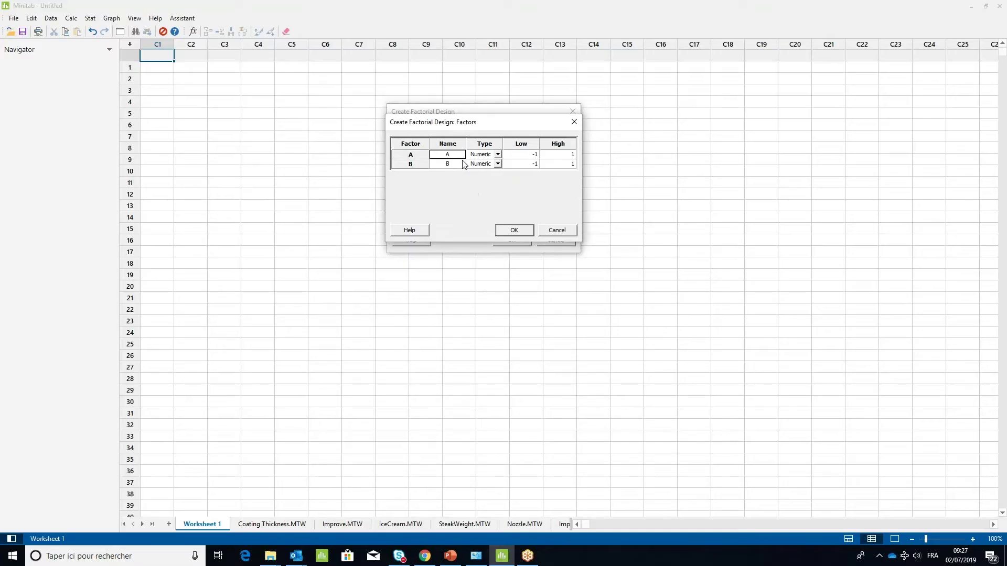
# Name factor A 'Temperature' with levels 325 to 375
pyautogui.write('Temperature')
pyautogui.press('Tab')
pyautogui.press('Tab')
pyautogui.write('325')
pyautogui.press('Tab')
pyautogui.write('375')
# Name factor B 'Time' with levels 30 to 50 and generate the design worksheet
pyautogui.press('Tab')
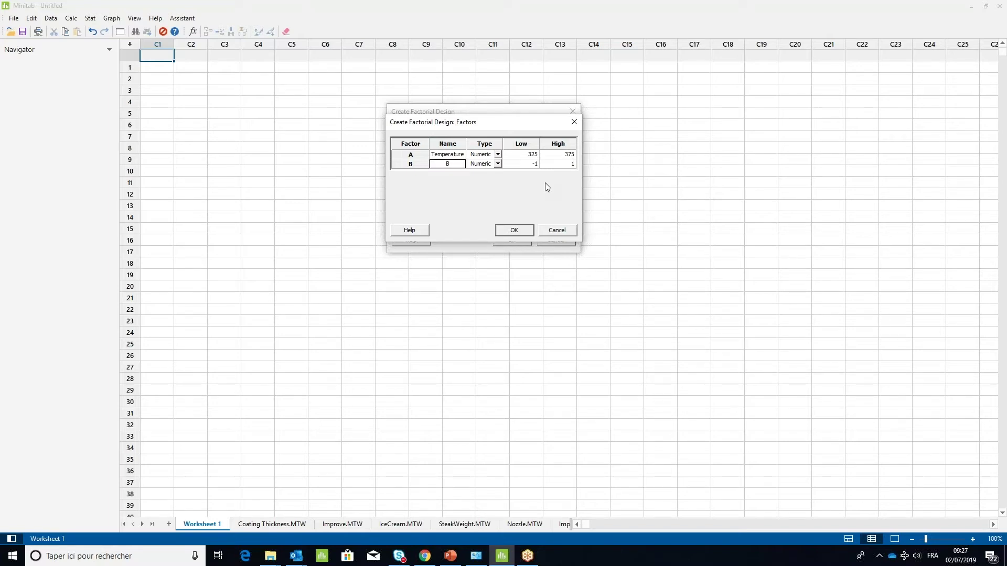
pyautogui.write('Time')
pyautogui.press('Tab')
pyautogui.write('30')
pyautogui.press('Tab')
pyautogui.write('5')
pyautogui.click(515, 232)
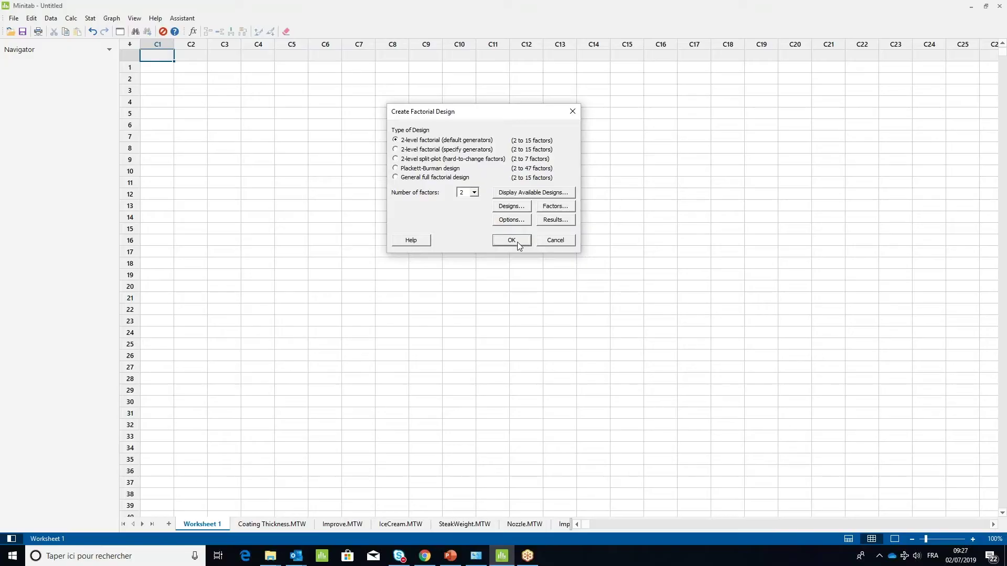
pyautogui.click(517, 242)
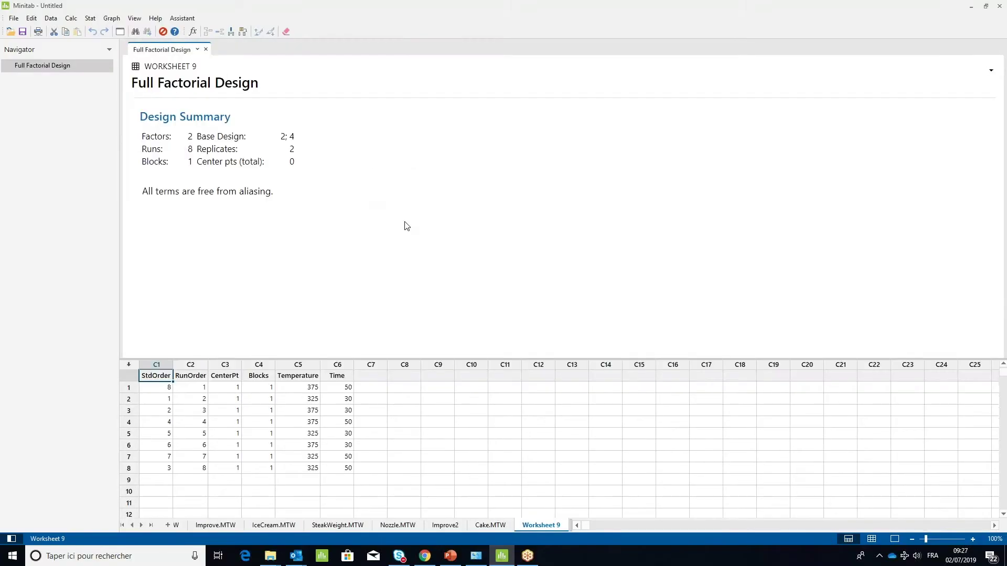
# Show only the worksheet and name response column C7 'Moisture'
pyautogui.scroll(5, 407, 226)
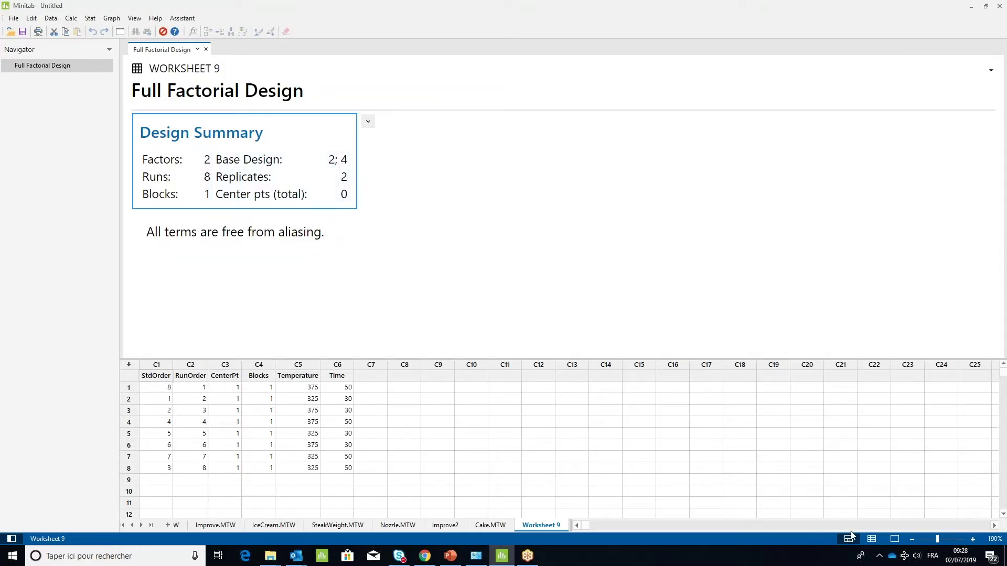
pyautogui.click(873, 540)
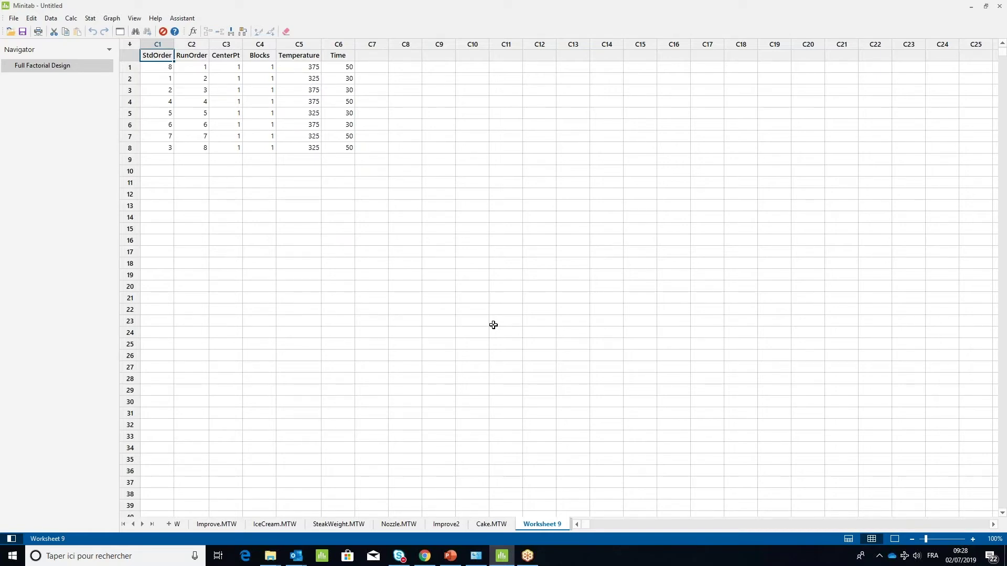
pyautogui.scroll(4, 493, 325)
pyautogui.click(519, 67)
pyautogui.write('M')
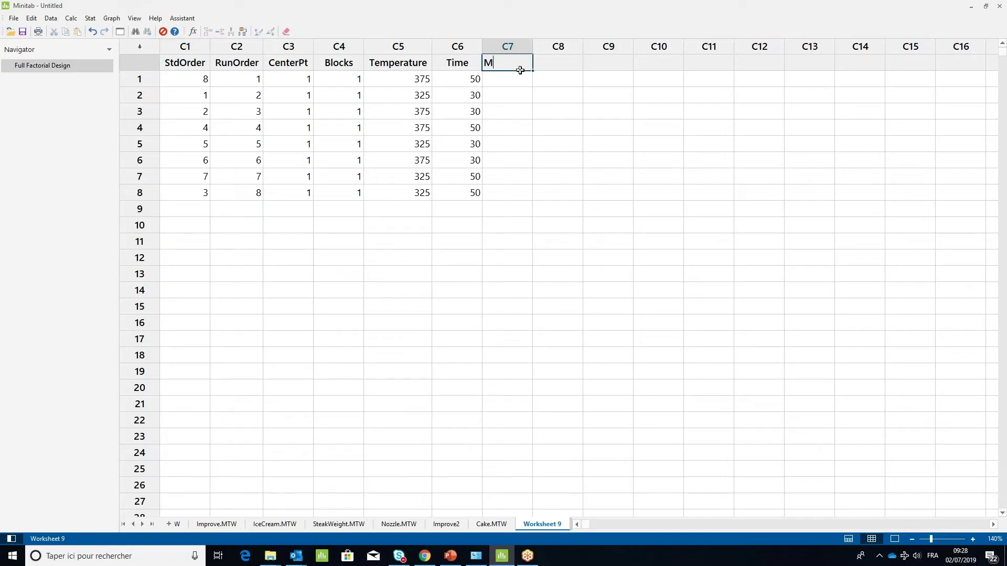
pyautogui.write('oisture')
pyautogui.press('Return')
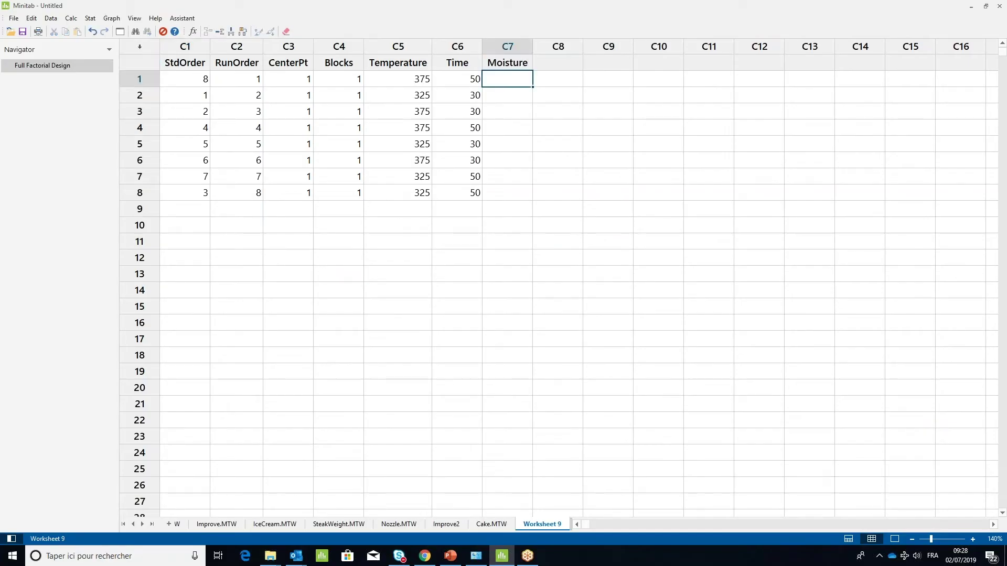
pyautogui.moveTo(514, 83); pyautogui.dragTo(511, 193)
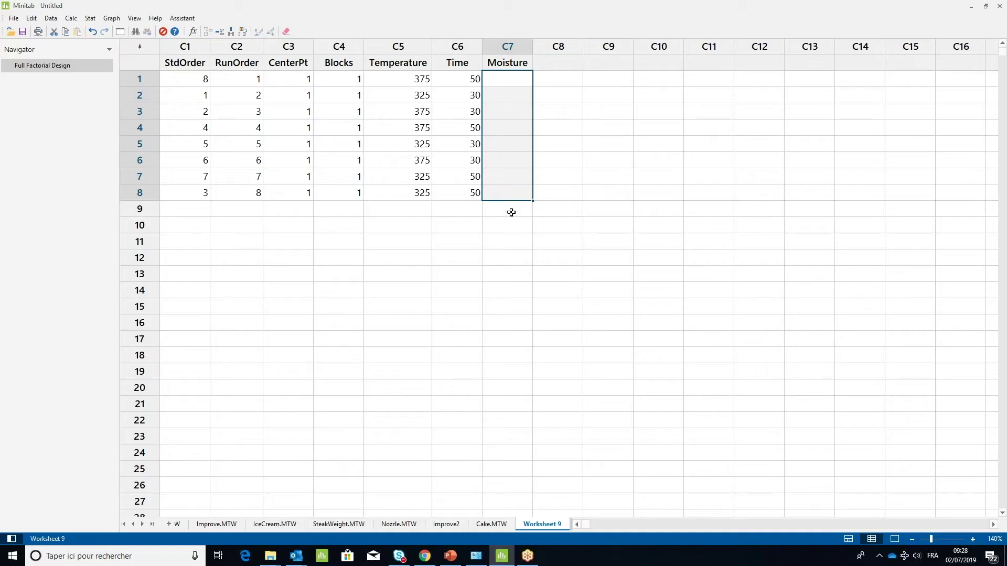
# Switch to the Cake.MTW worksheet and review its Moisture values
pyautogui.click(492, 524)
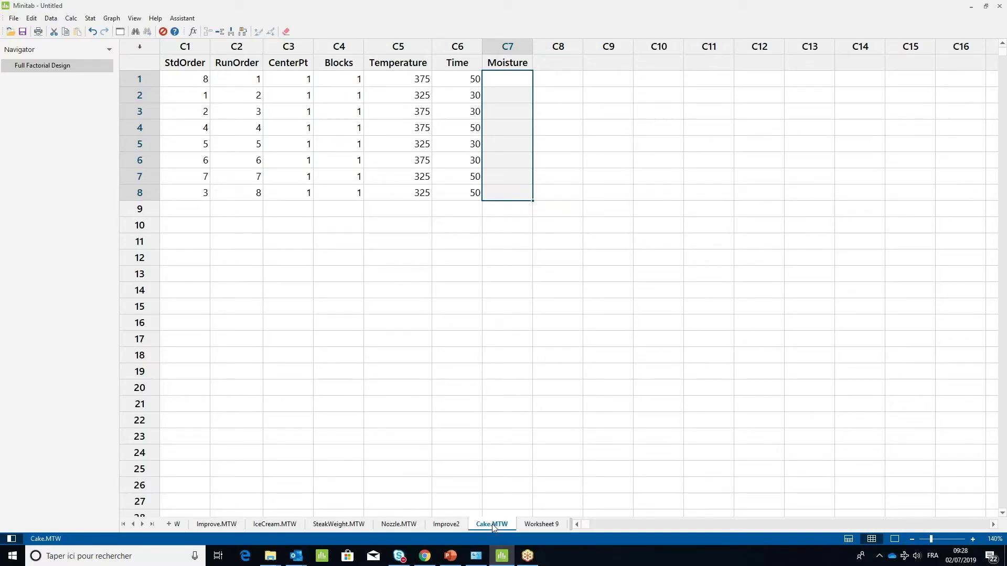
pyautogui.scroll(5, 435, 356)
pyautogui.moveTo(530, 86); pyautogui.dragTo(543, 218)
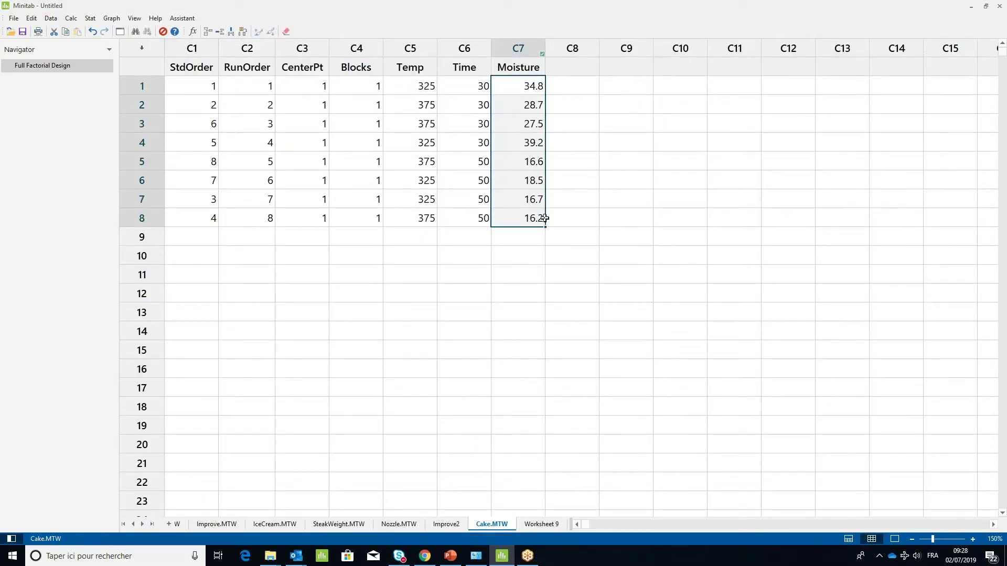
pyautogui.click(616, 226)
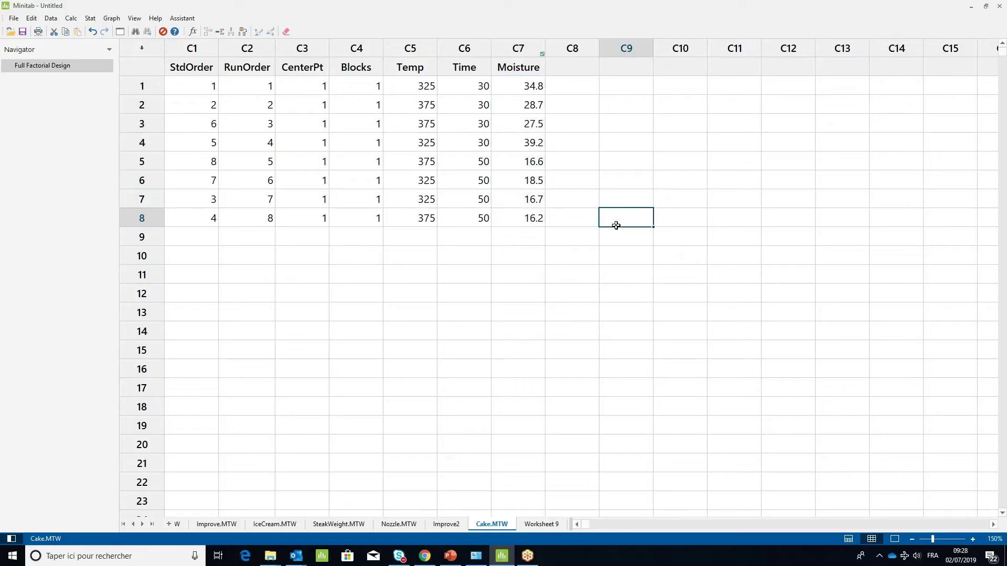
# Open Analyze Factorial Design from Stat > DOE > Factorial
pyautogui.click(91, 20)
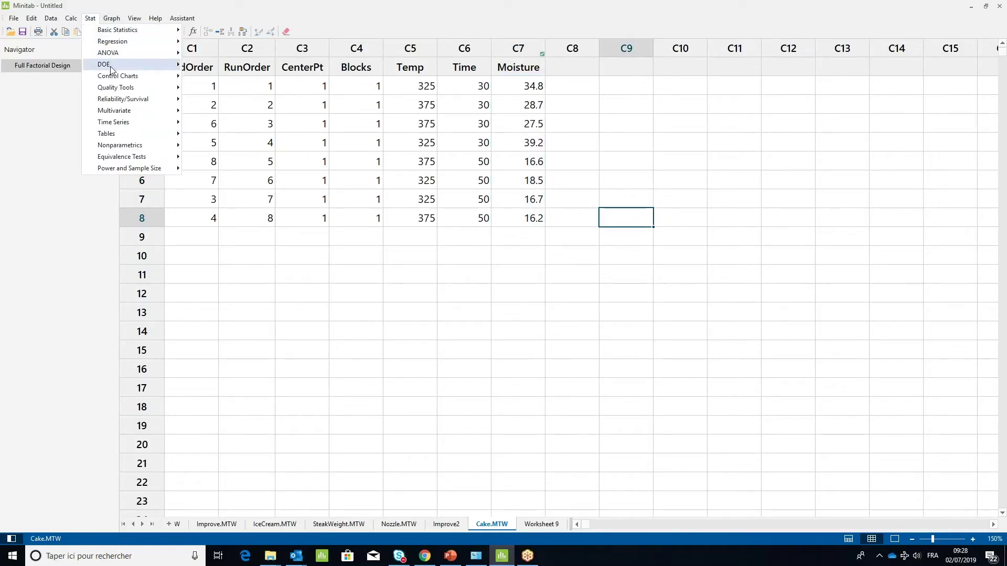
pyautogui.moveTo(111, 68)
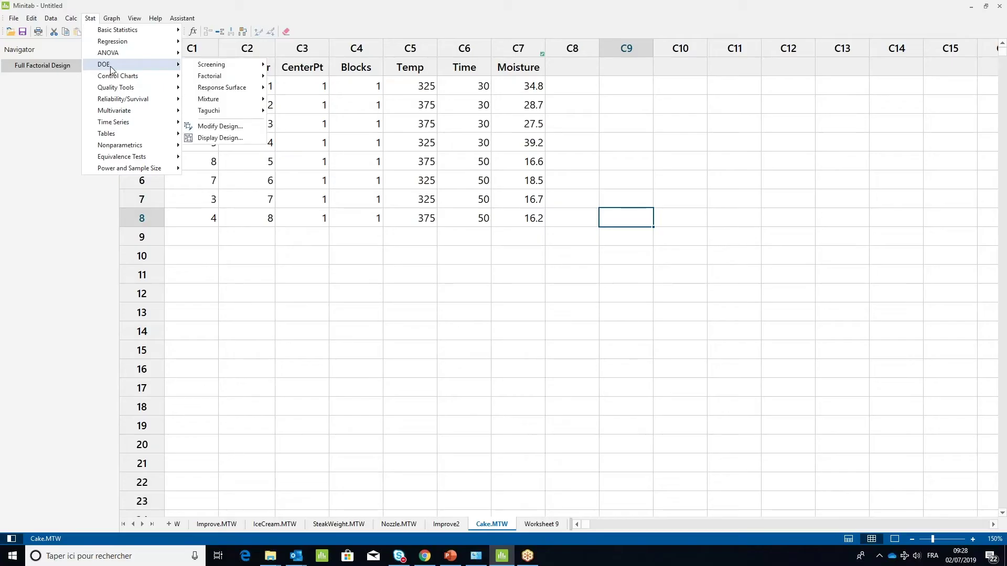
pyautogui.moveTo(241, 76)
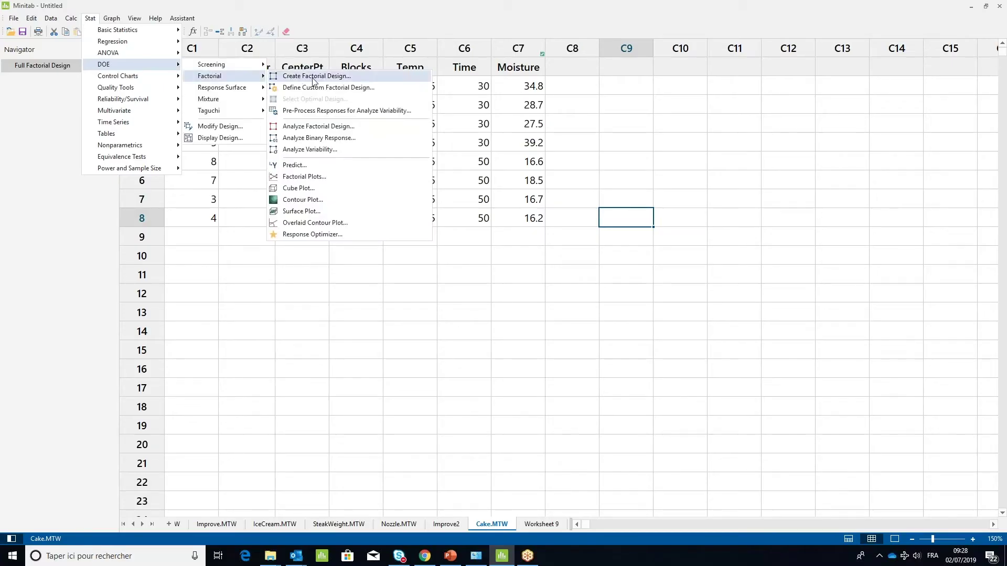
pyautogui.click(319, 126)
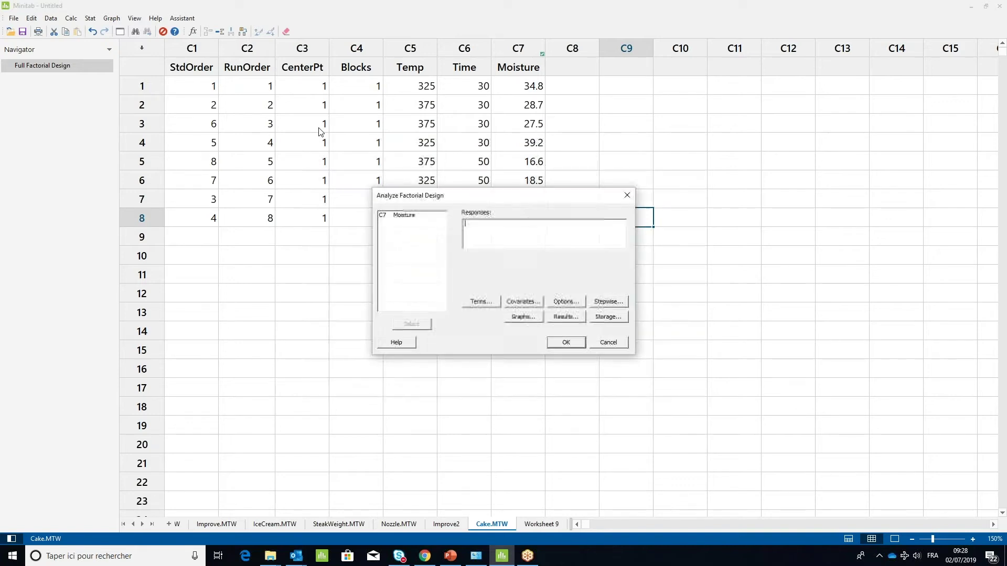
# Analyze Moisture with Temp, Time and Temp*Time terms and a Pareto effects chart
pyautogui.moveTo(419, 195); pyautogui.dragTo(354, 208)
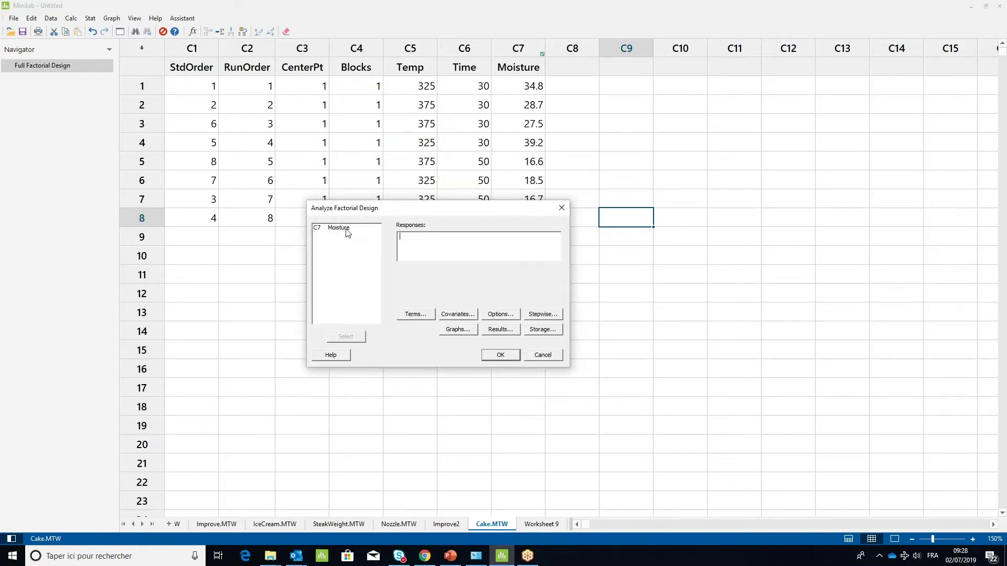
pyautogui.doubleClick(347, 233)
pyautogui.click(417, 315)
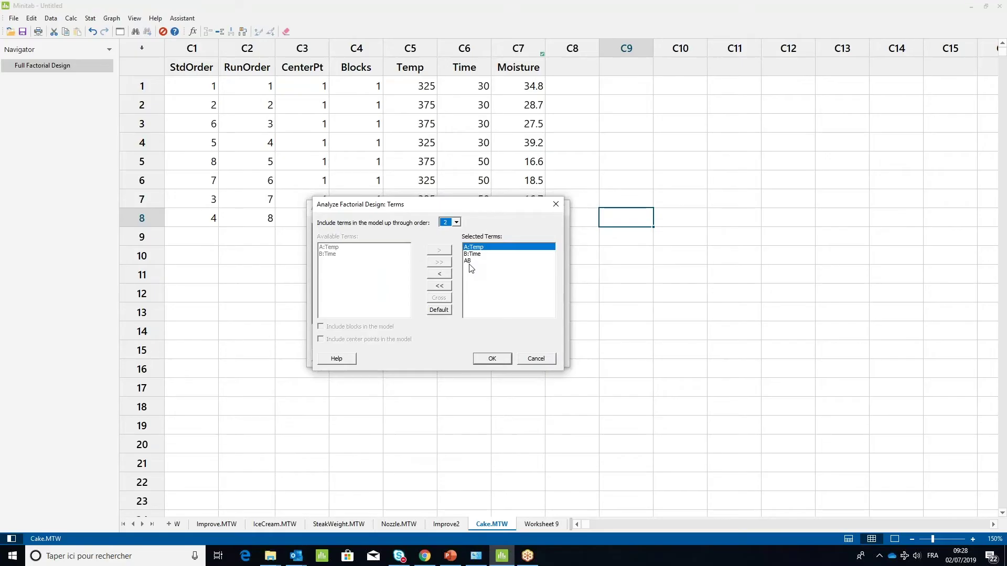
pyautogui.click(492, 359)
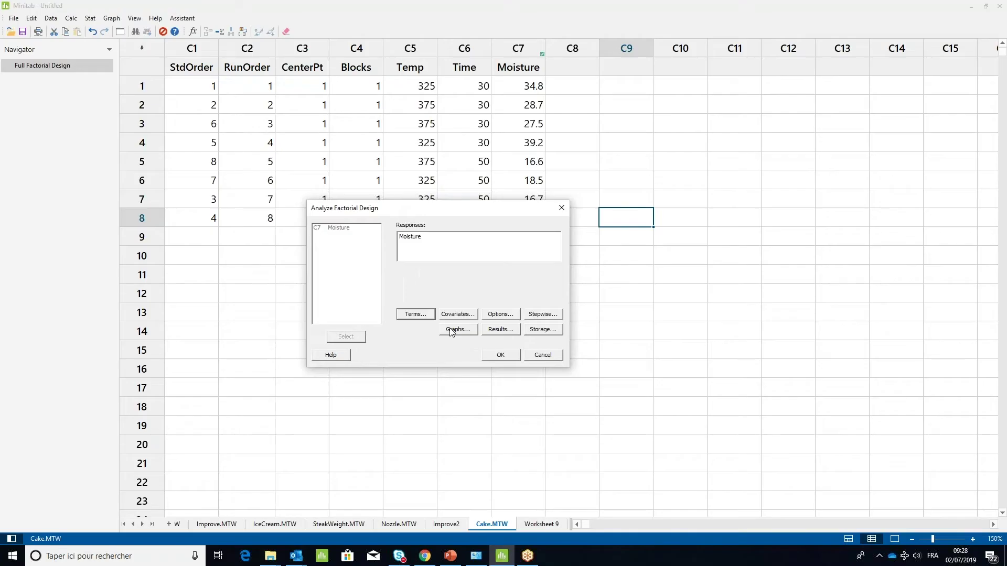
pyautogui.click(450, 329)
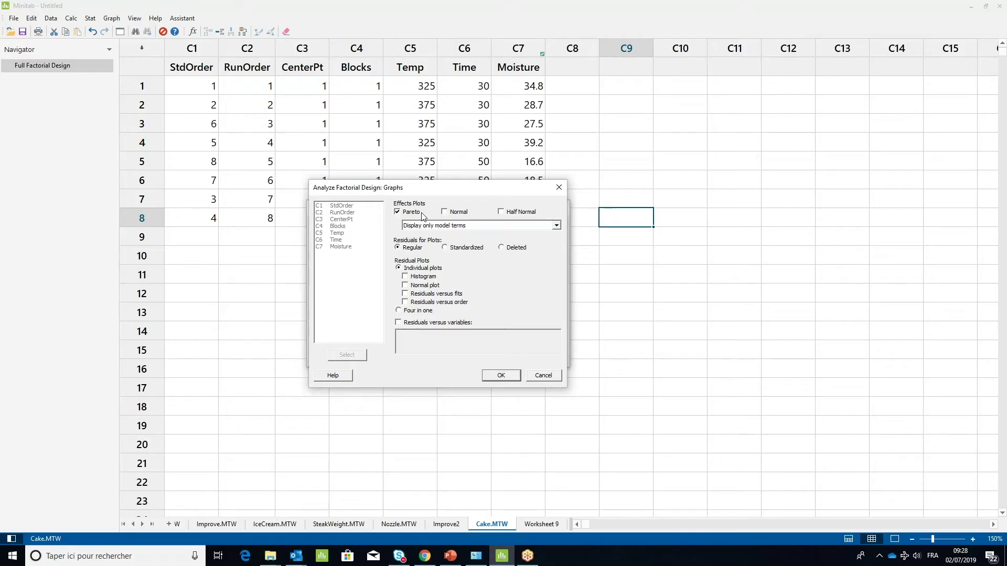
pyautogui.click(500, 376)
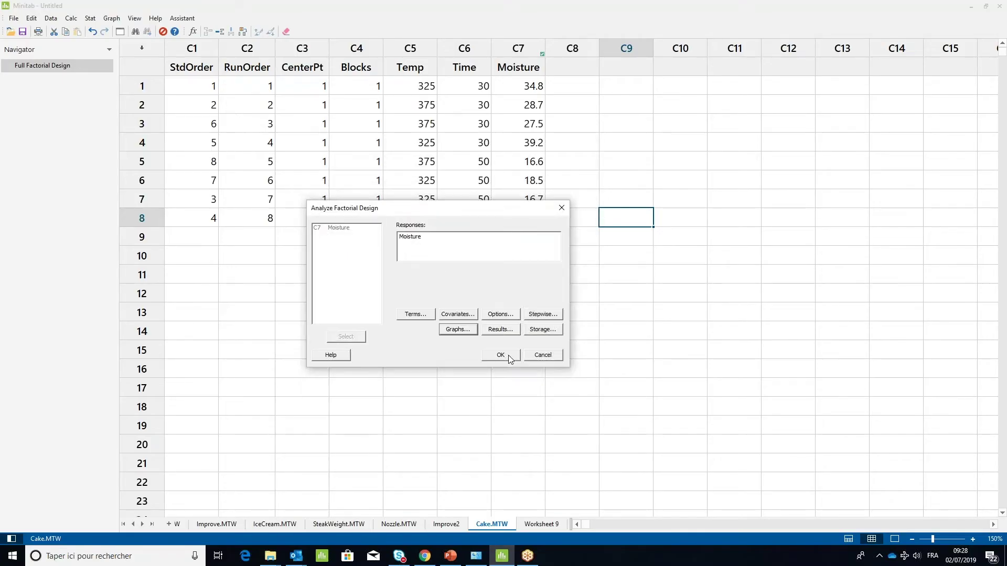
pyautogui.click(504, 355)
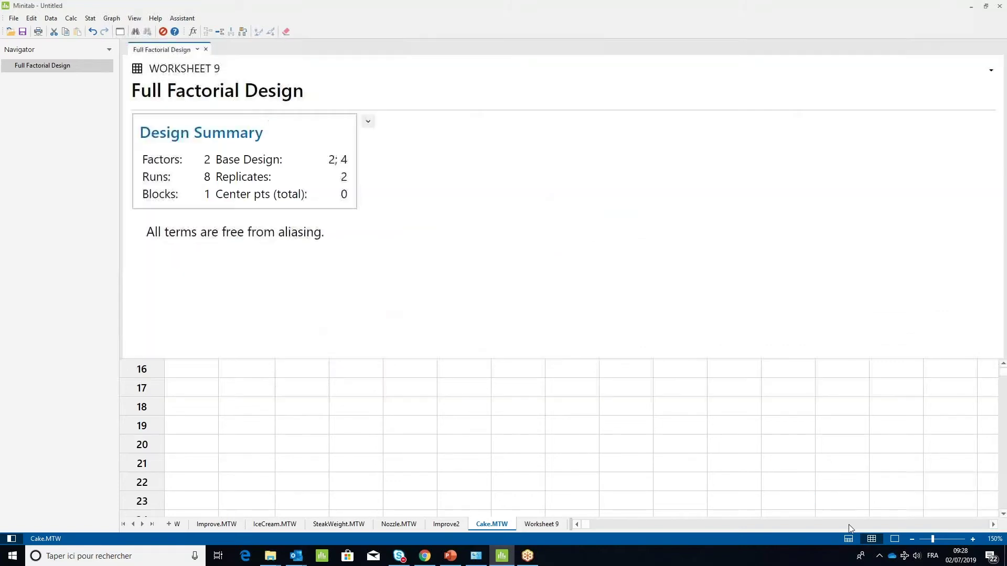
# Show only the output and scroll down to the Pareto Chart of the Standardized Effects
pyautogui.click(894, 540)
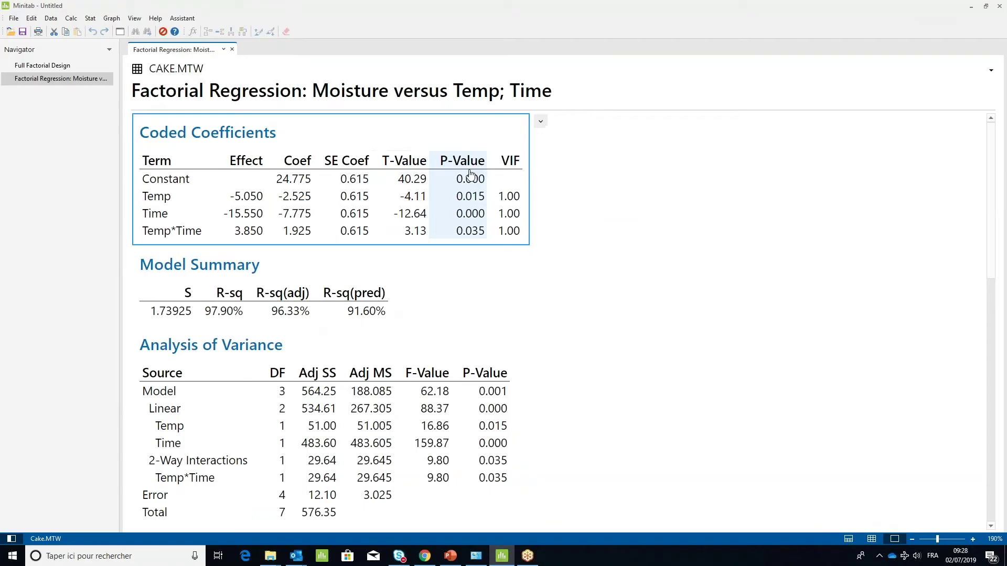
pyautogui.scroll(-1, 470, 175)
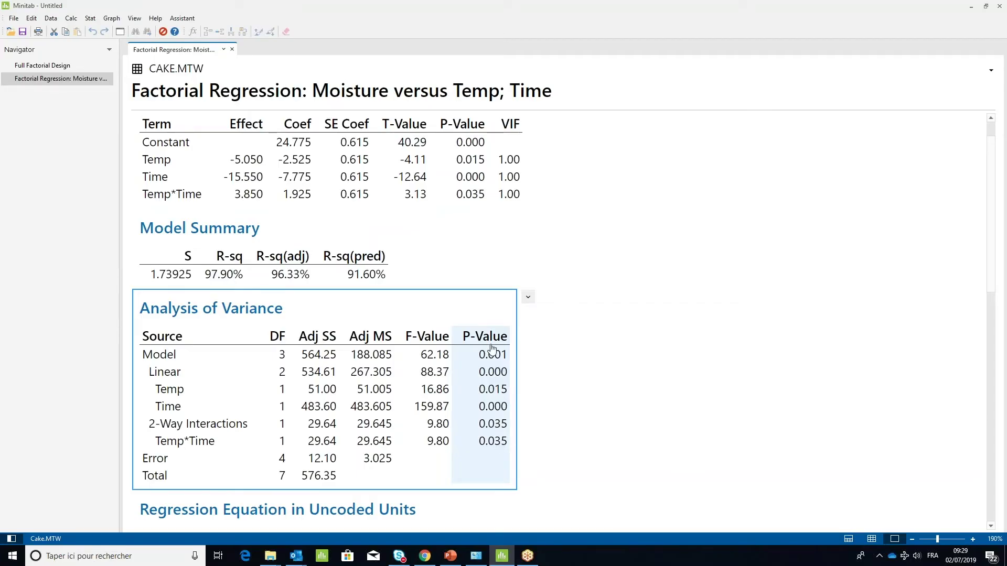
pyautogui.scroll(-1, 492, 348)
pyautogui.scroll(-6, 492, 349)
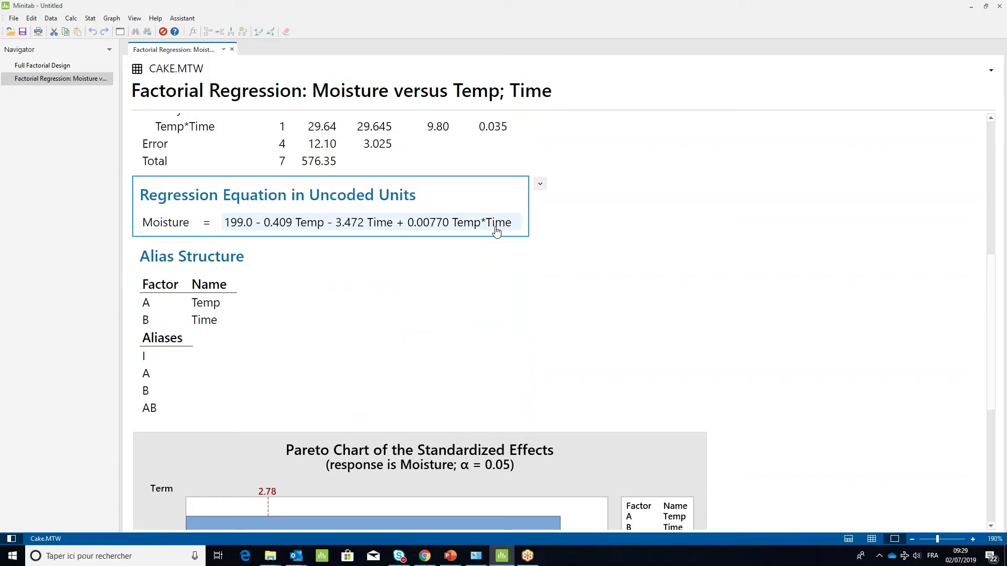
pyautogui.scroll(-1, 496, 231)
pyautogui.scroll(-5, 497, 232)
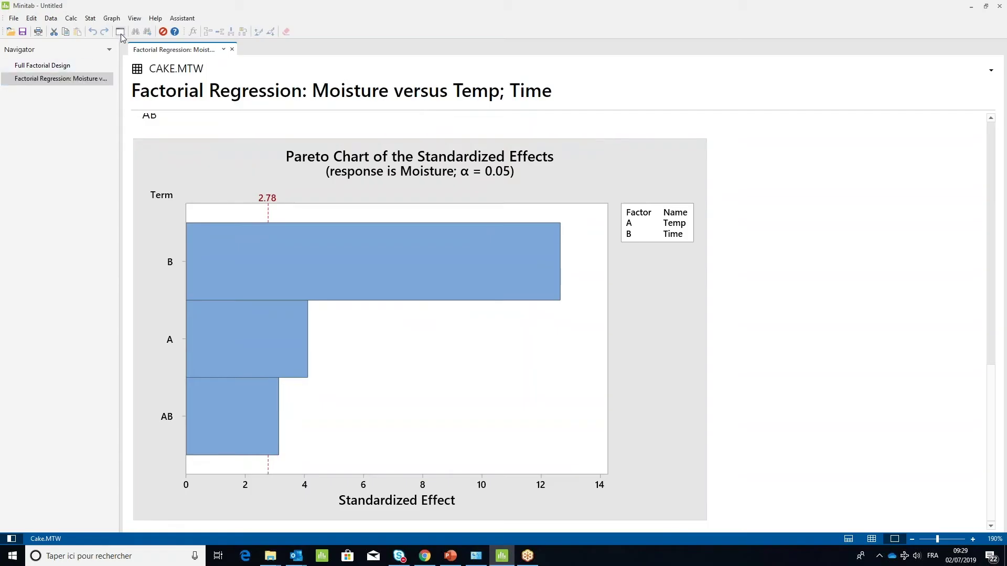
# Rerun the Moisture factorial analysis with four-in-one residual plots and view them full-window
pyautogui.click(95, 23)
pyautogui.moveTo(136, 64)
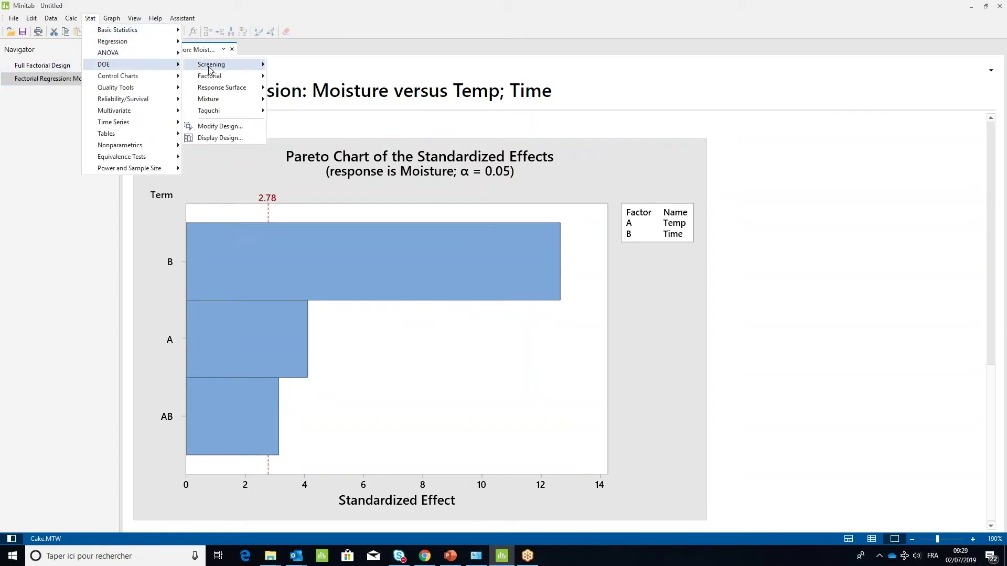
pyautogui.moveTo(219, 78)
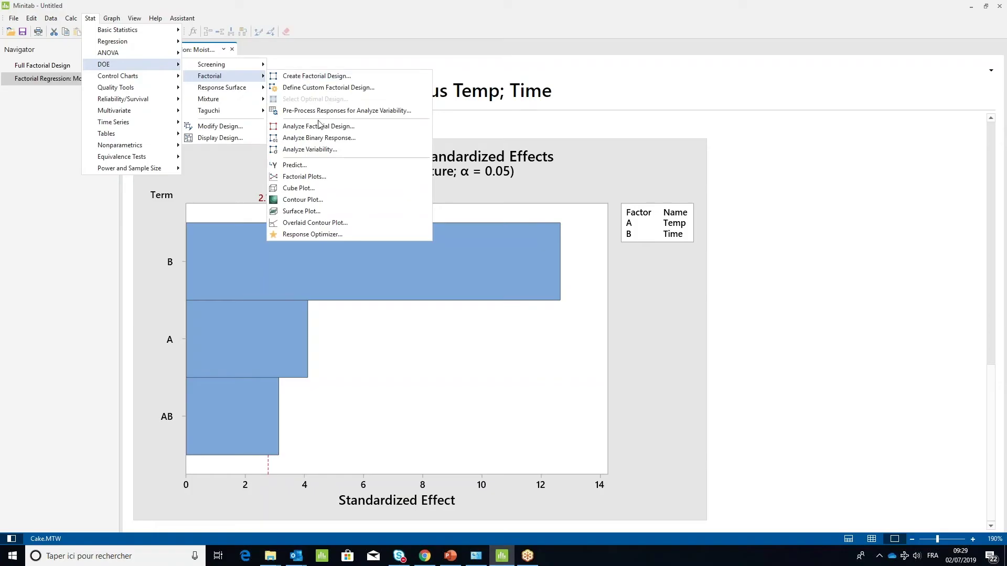
pyautogui.click(318, 127)
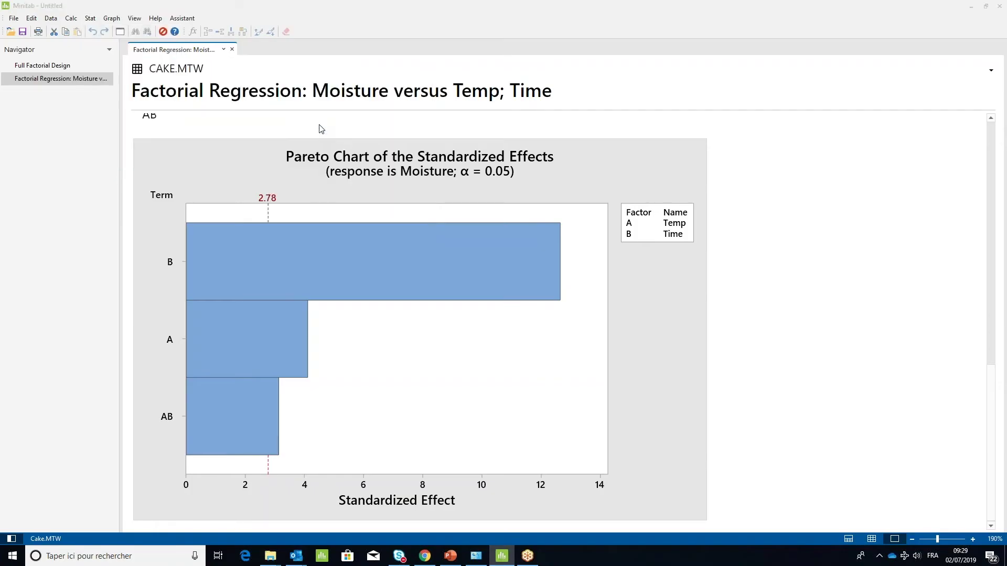
pyautogui.click(532, 321)
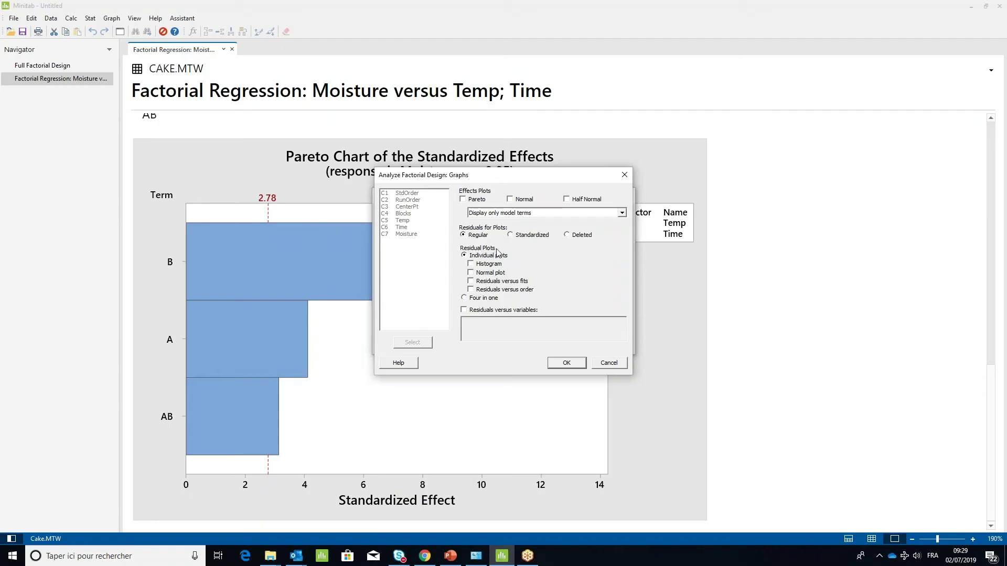
pyautogui.click(484, 298)
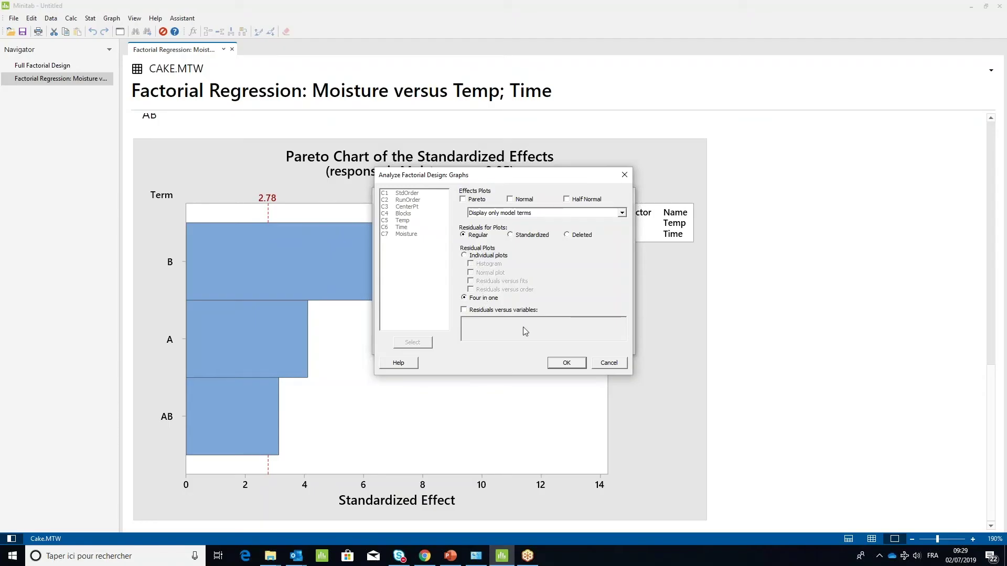
pyautogui.click(567, 363)
pyautogui.click(567, 343)
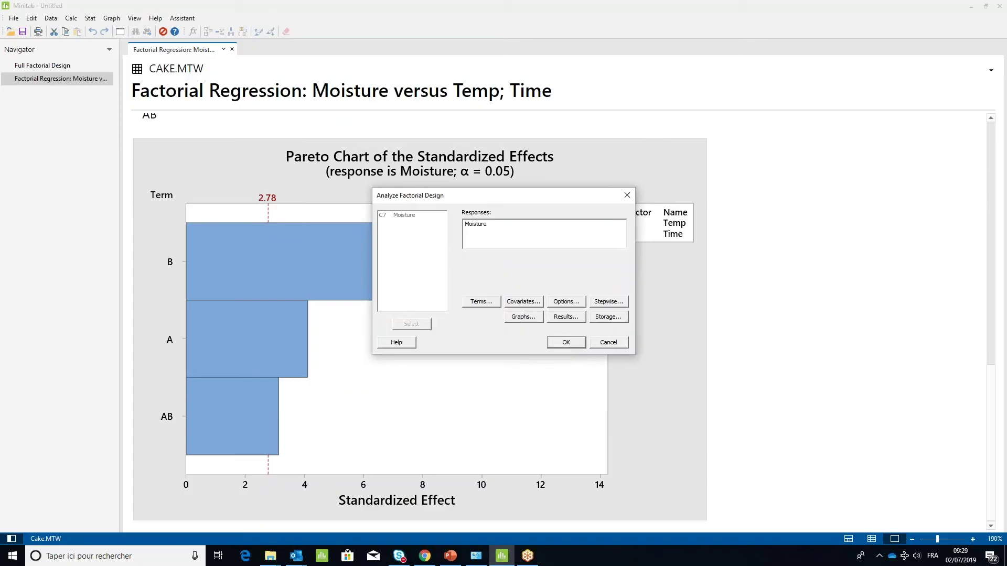
pyautogui.click(895, 540)
pyautogui.scroll(-10, 781, 386)
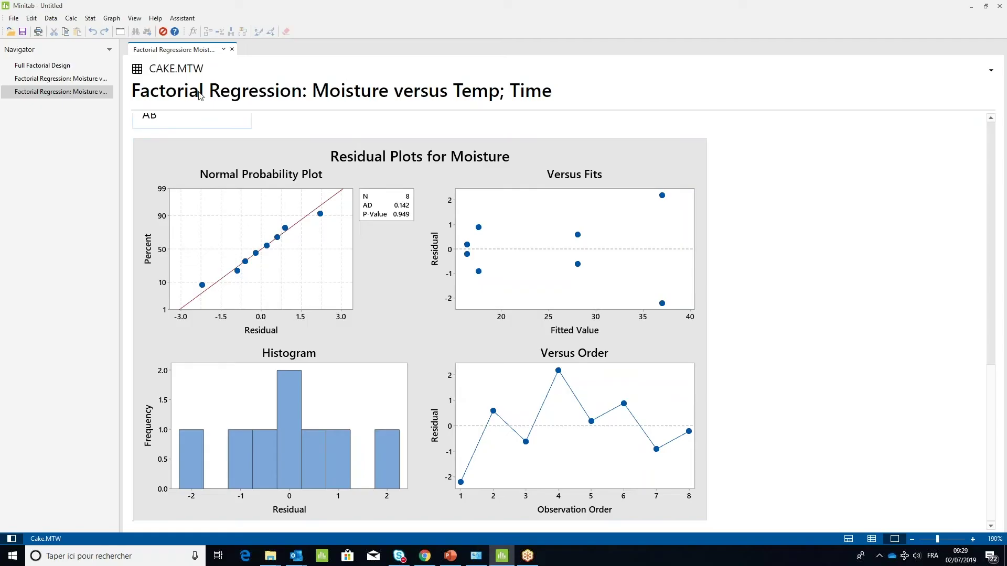
# Create Factorial Plots for Moisture with the main effects and Temp*Time interaction plots
pyautogui.click(90, 20)
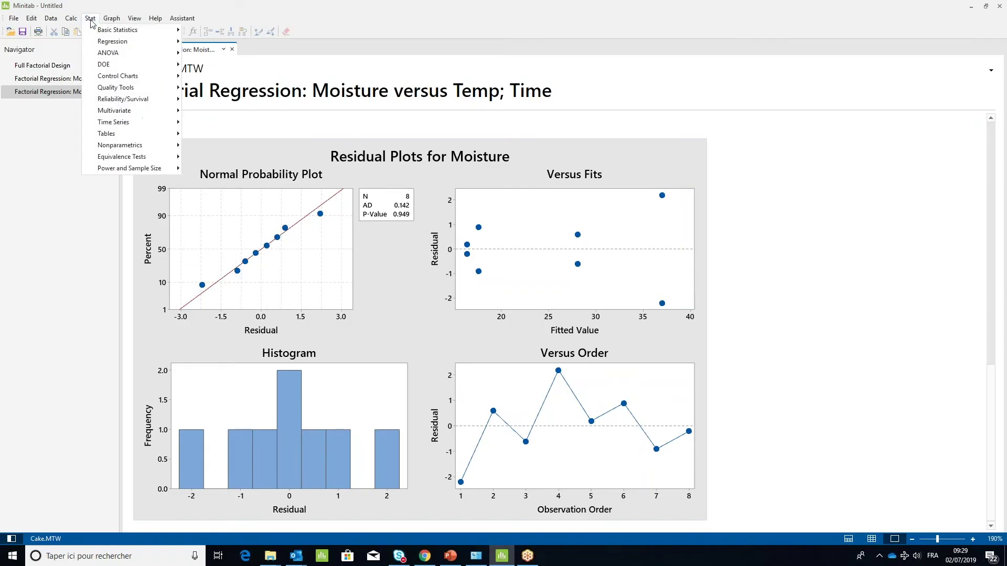
pyautogui.moveTo(105, 68)
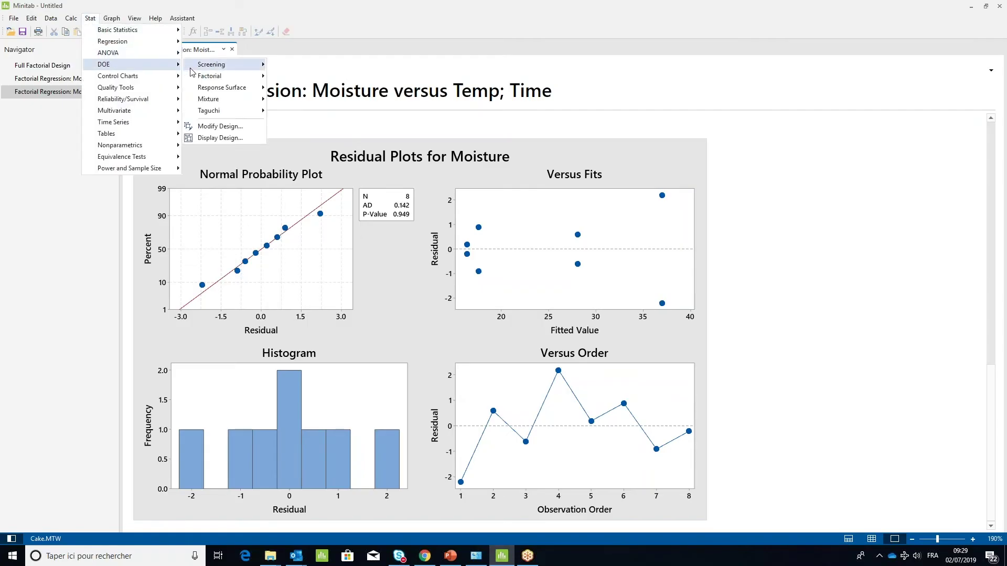
pyautogui.moveTo(199, 79)
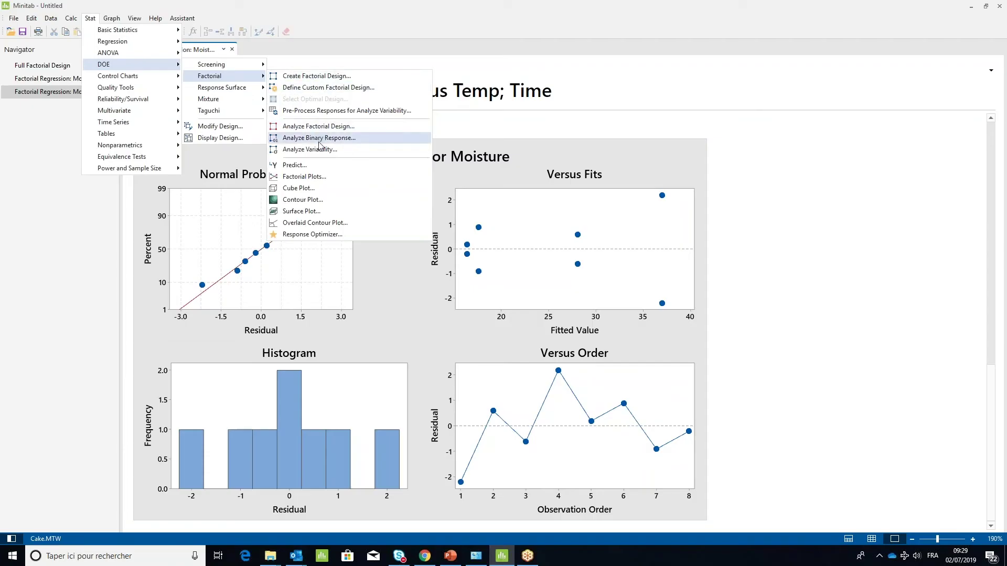
pyautogui.click(321, 179)
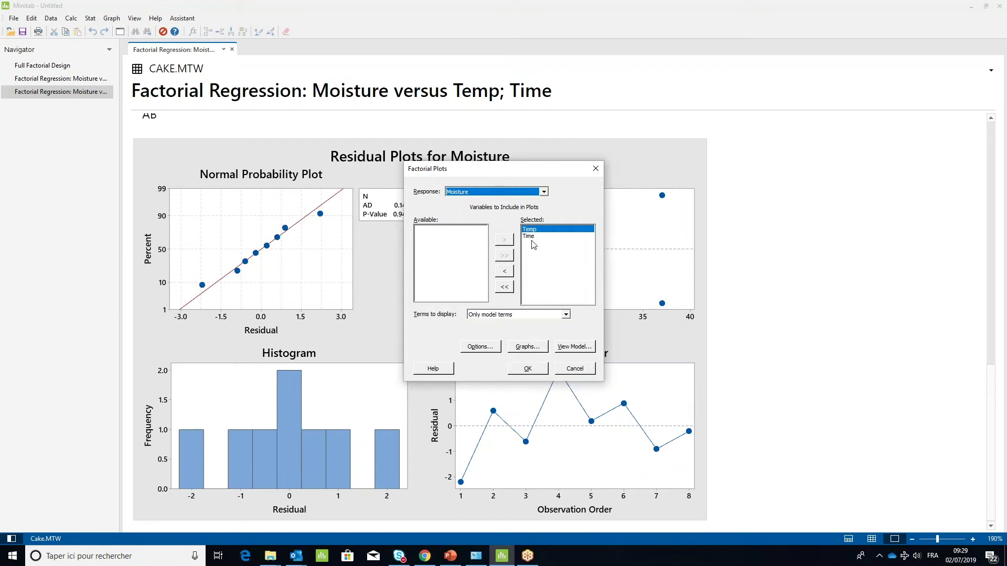
pyautogui.click(527, 347)
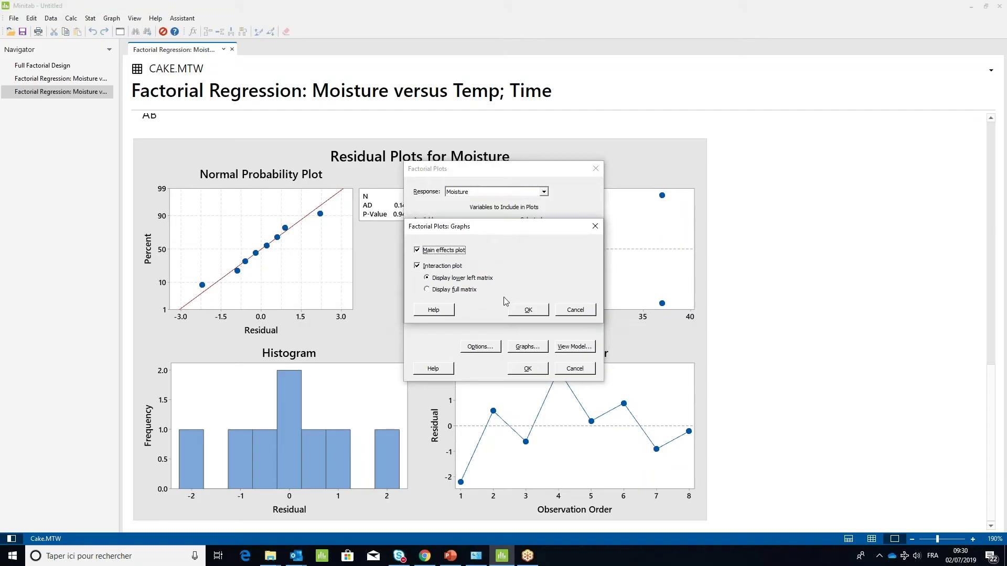
pyautogui.click(517, 310)
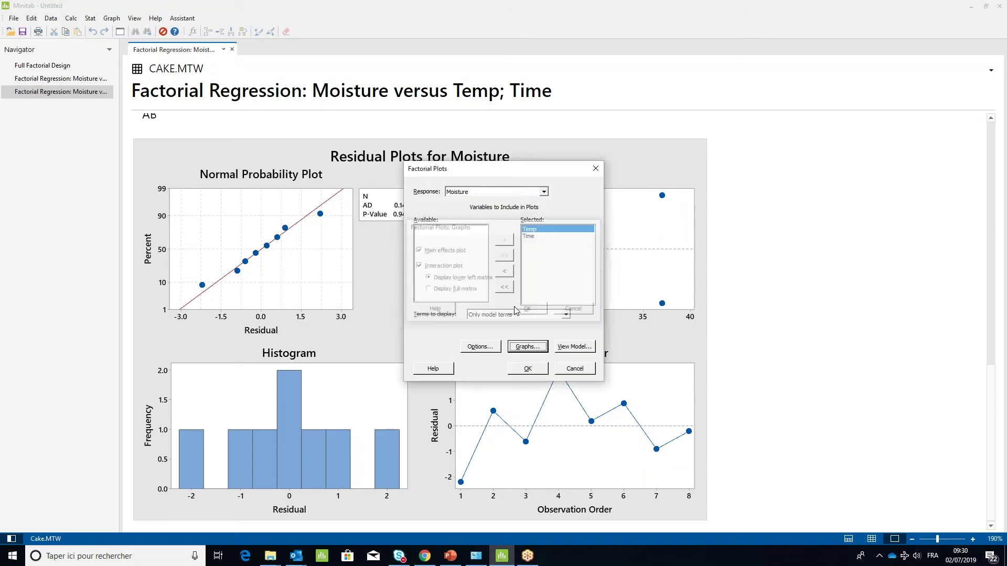
pyautogui.click(528, 369)
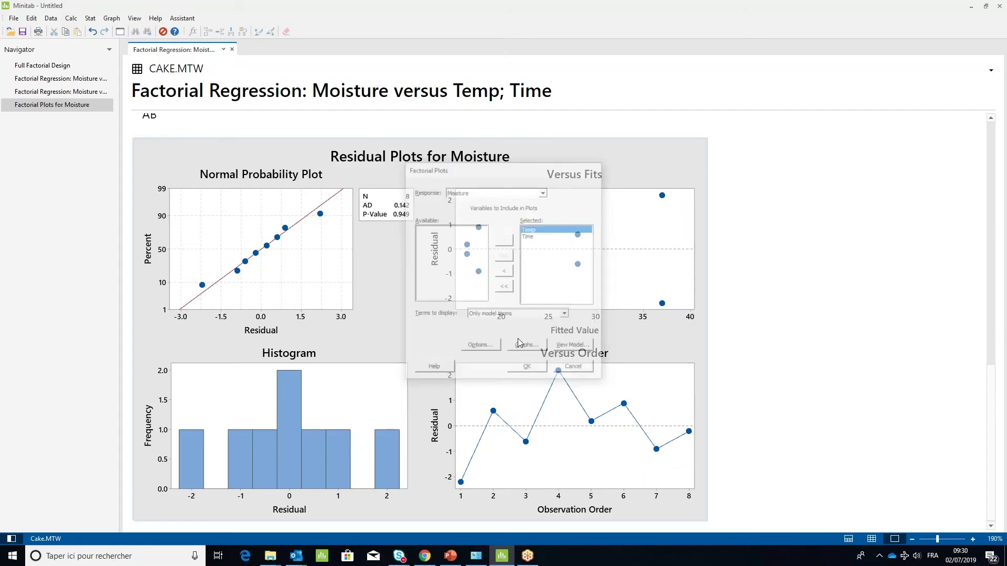
pyautogui.scroll(2, 512, 325)
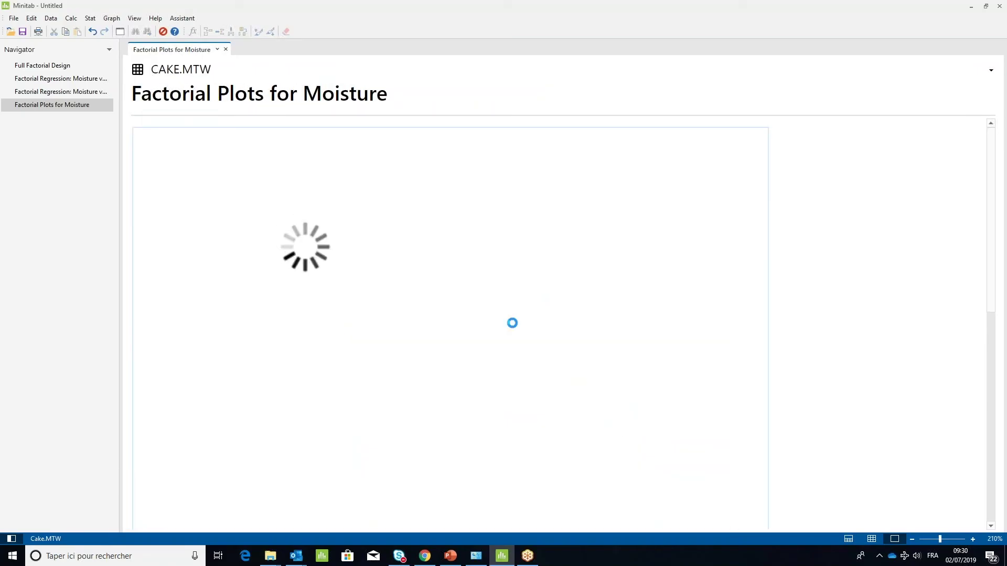
pyautogui.scroll(-3, 512, 323)
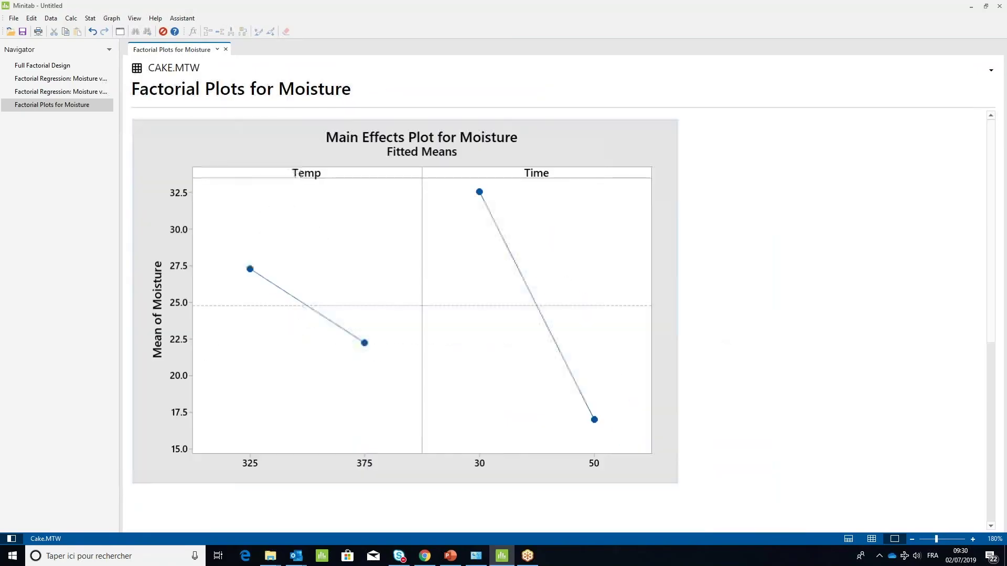
pyautogui.scroll(-5, 512, 323)
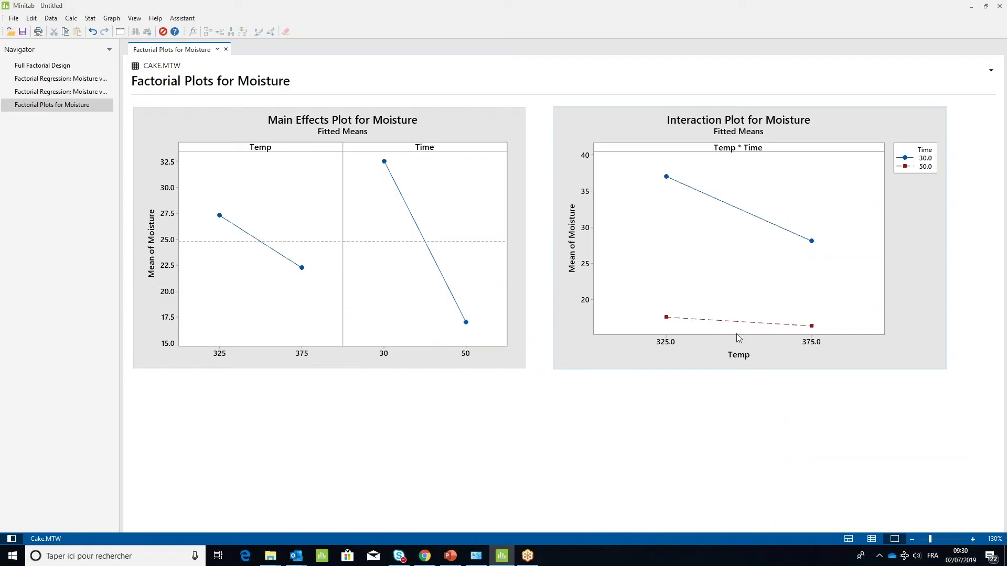
pyautogui.click(86, 20)
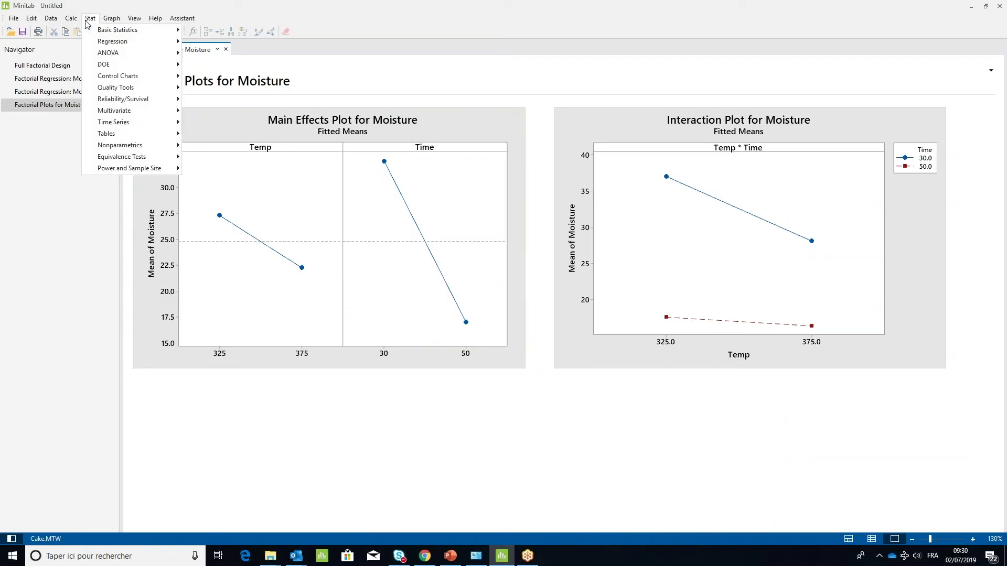
# In Response Optimizer, set the Moisture goal to Target with value 26
pyautogui.moveTo(102, 68)
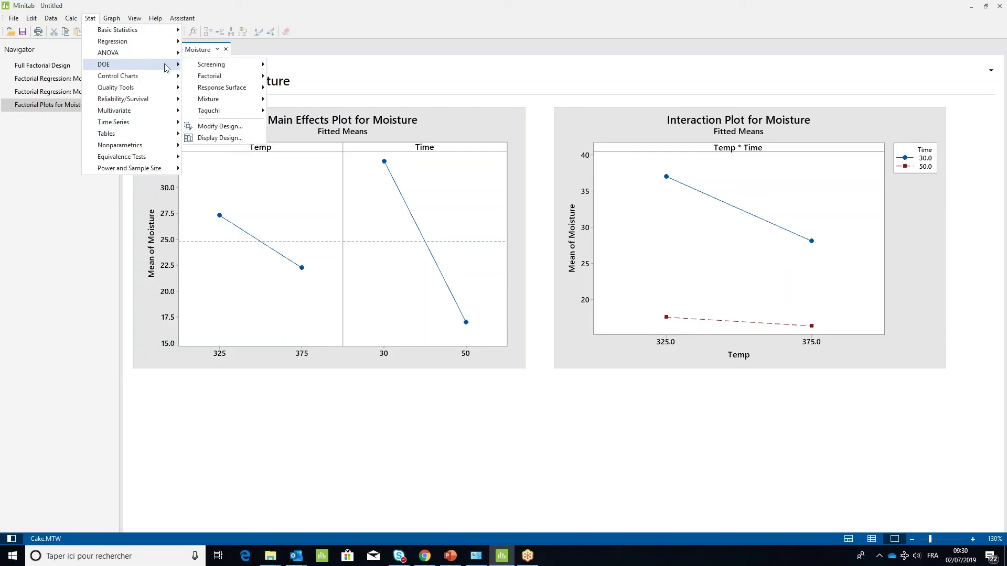
pyautogui.moveTo(213, 79)
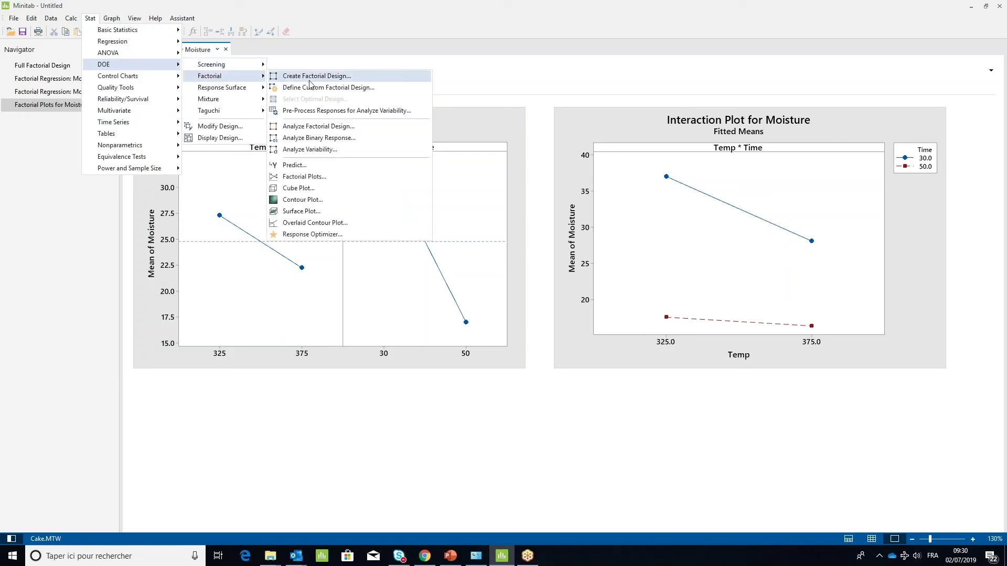
pyautogui.click(313, 234)
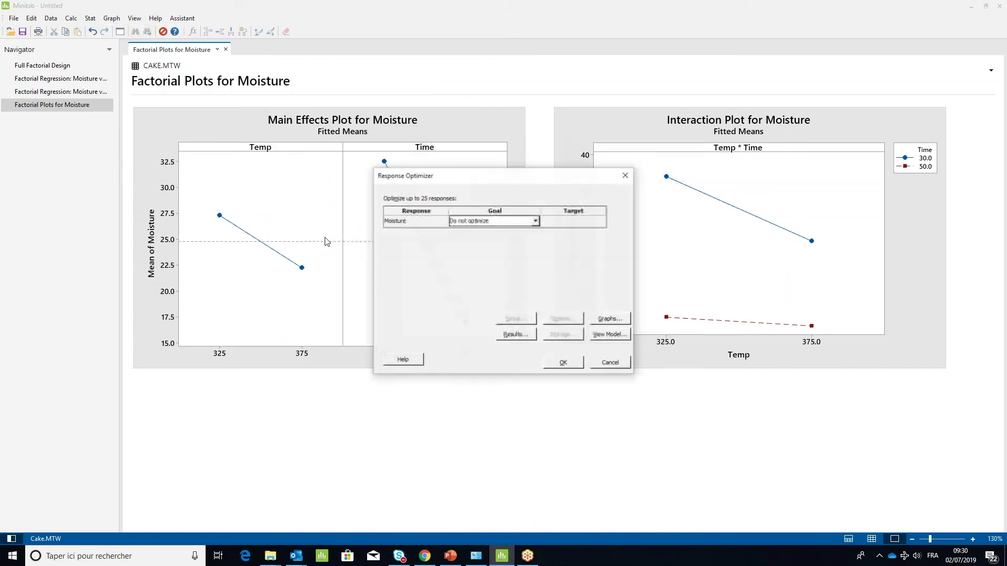
pyautogui.click(535, 222)
pyautogui.click(486, 245)
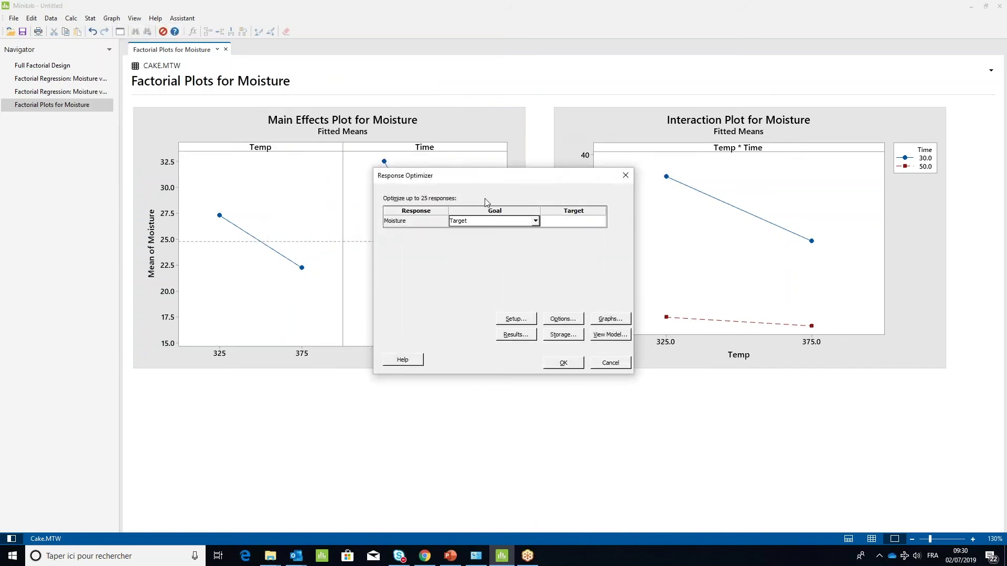
pyautogui.moveTo(486, 183); pyautogui.dragTo(449, 284)
pyautogui.press('Tab')
pyautogui.write('26')
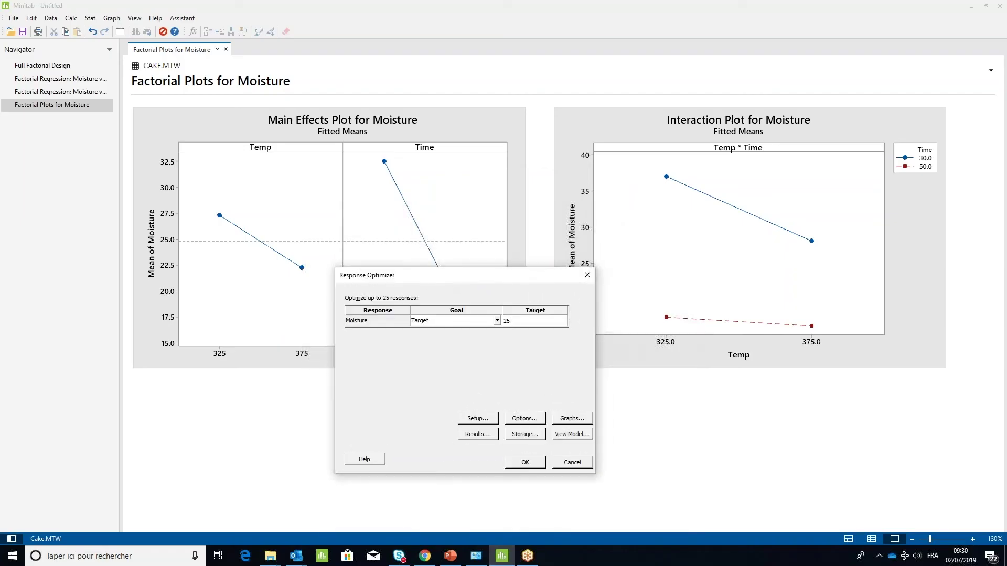
# Set the Moisture optimizer bounds to lower 25 and upper 27
pyautogui.click(485, 419)
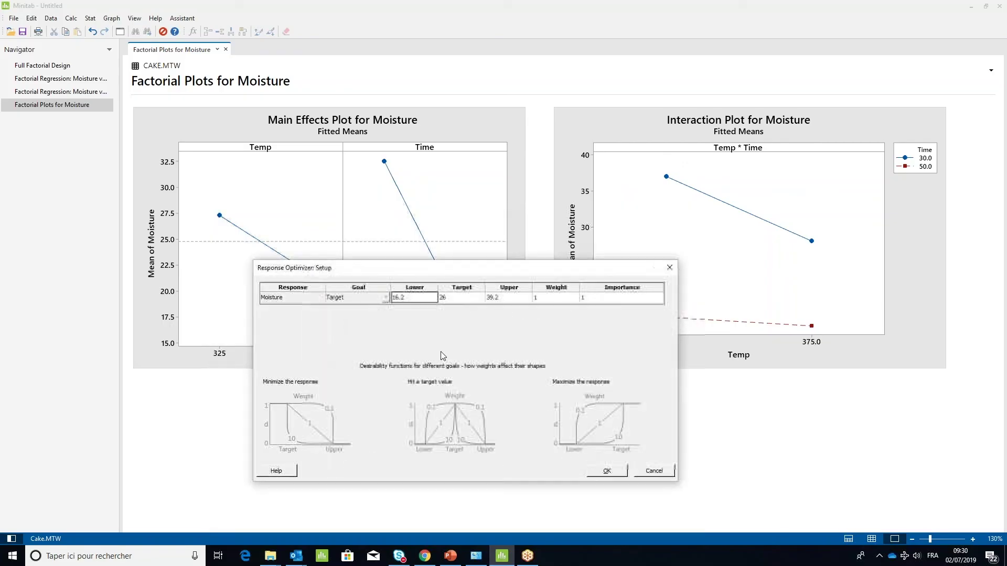
pyautogui.write('25')
pyautogui.click(503, 302)
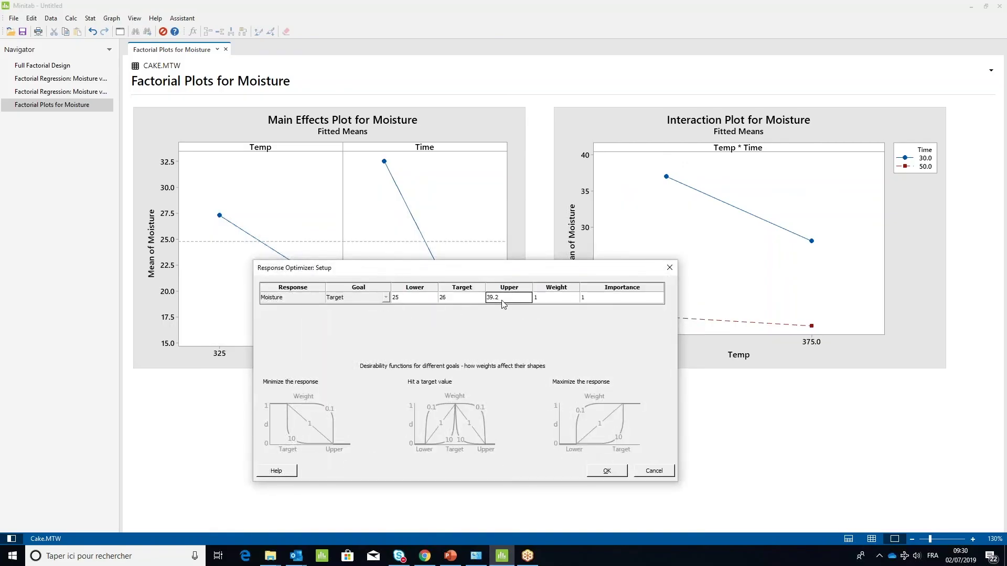
pyautogui.write('27')
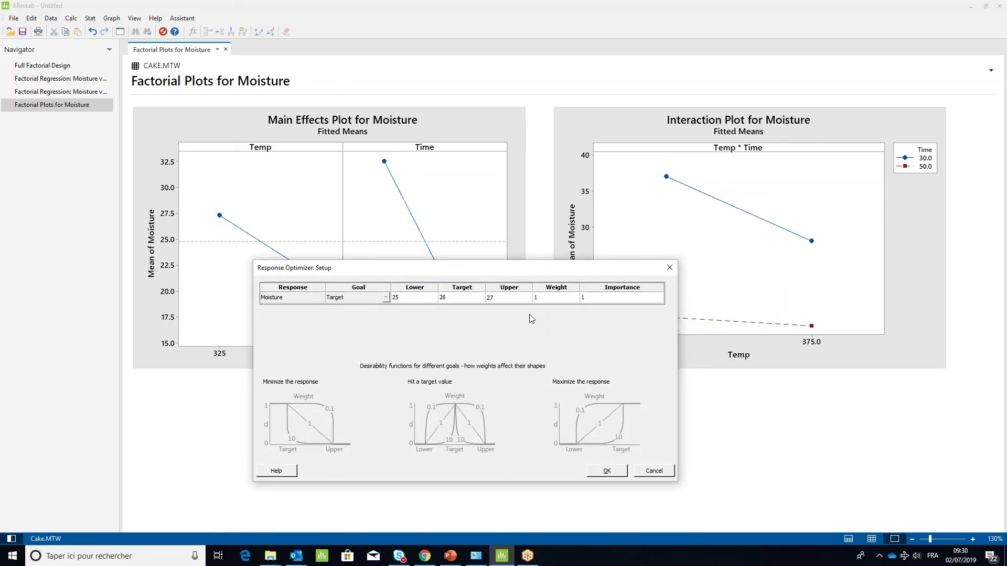